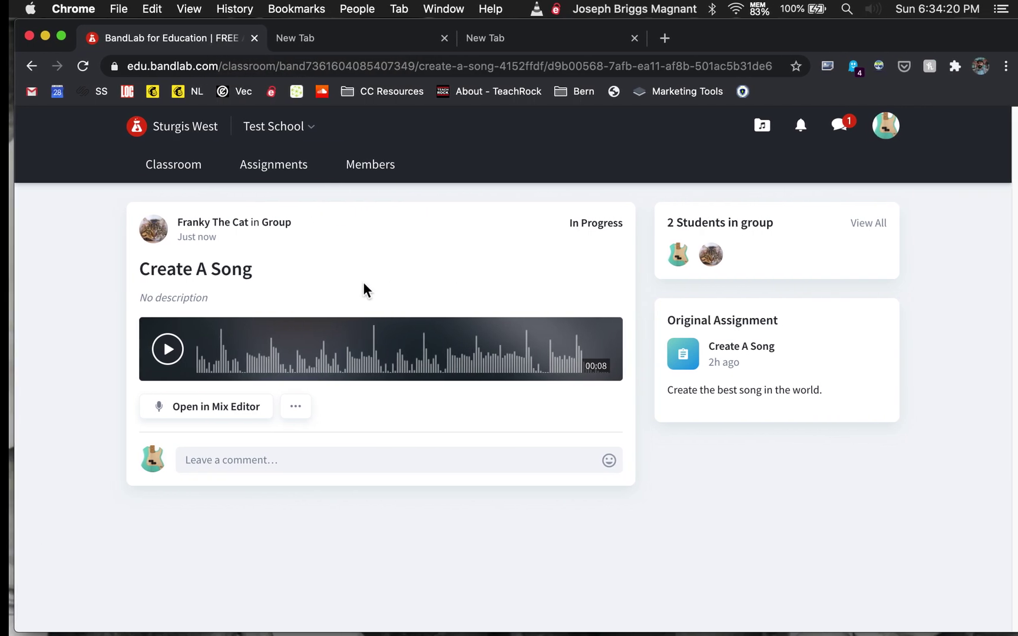
# Check both students' Chrome windows, then open Create A Song in the Mix Editor
pyautogui.hotkey('ctrl', 'Right')
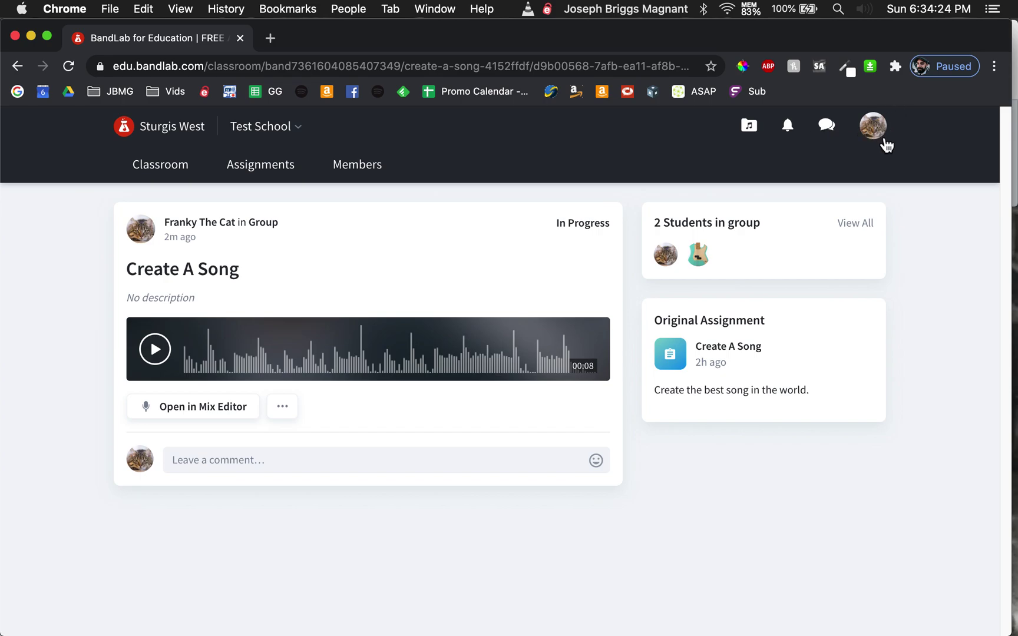
pyautogui.hotkey('ctrl', 'Left')
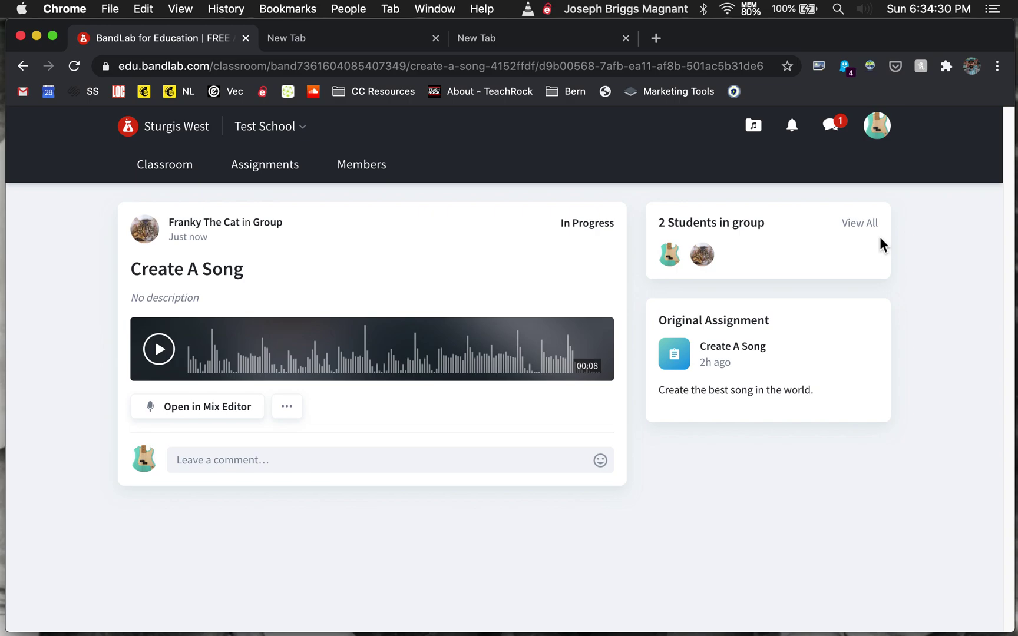
pyautogui.hotkey('ctrl', 'Right')
pyautogui.hotkey('ctrl', 'Left')
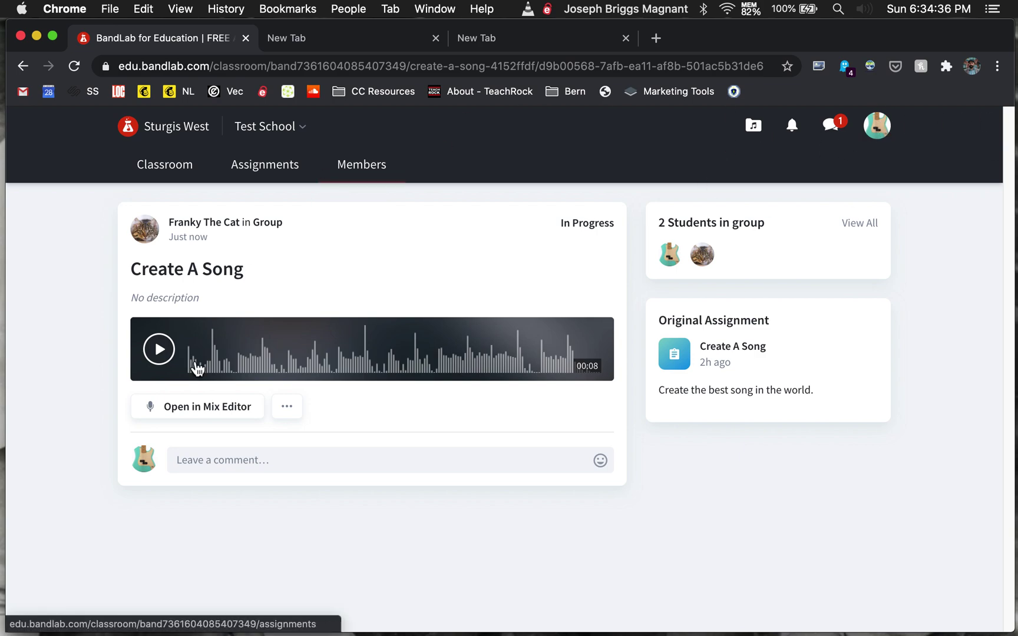
pyautogui.click(204, 412)
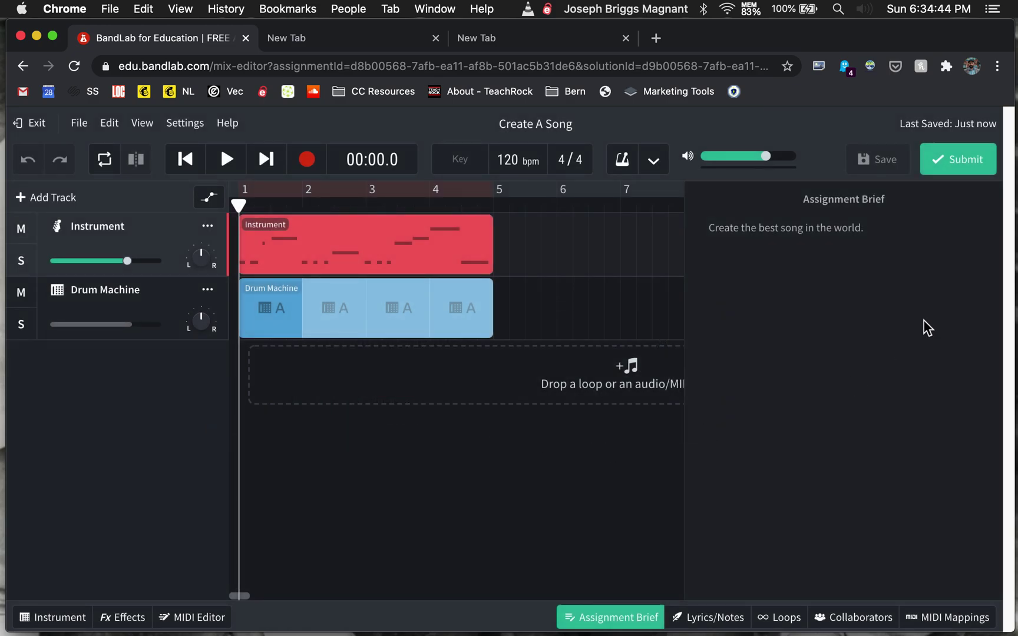
# Swap the assignment brief for the Collaborators panel and open the partner's chat
pyautogui.click(641, 626)
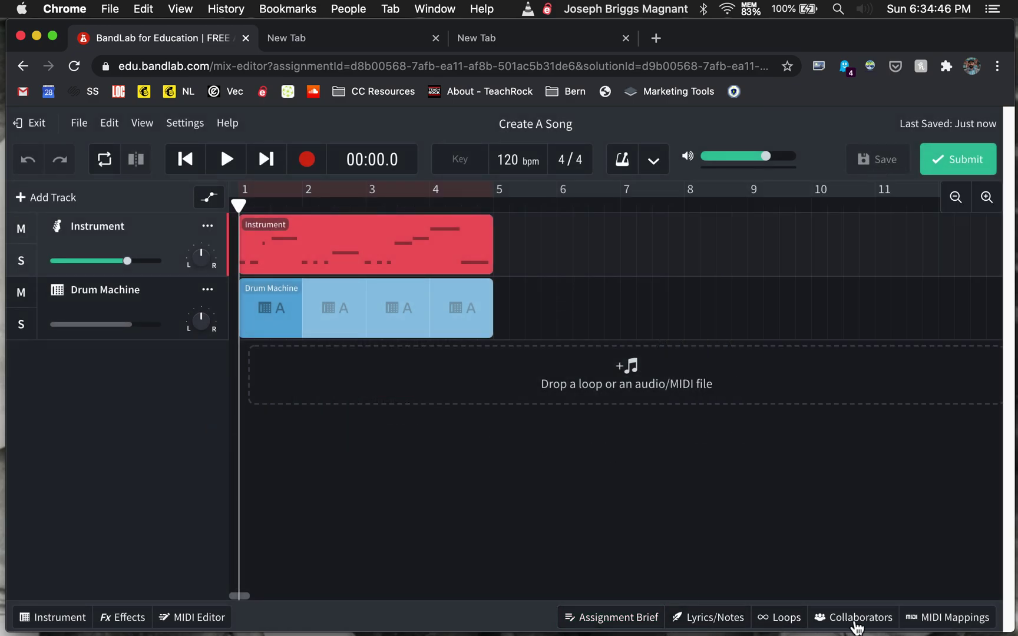
pyautogui.click(857, 626)
pyautogui.click(743, 240)
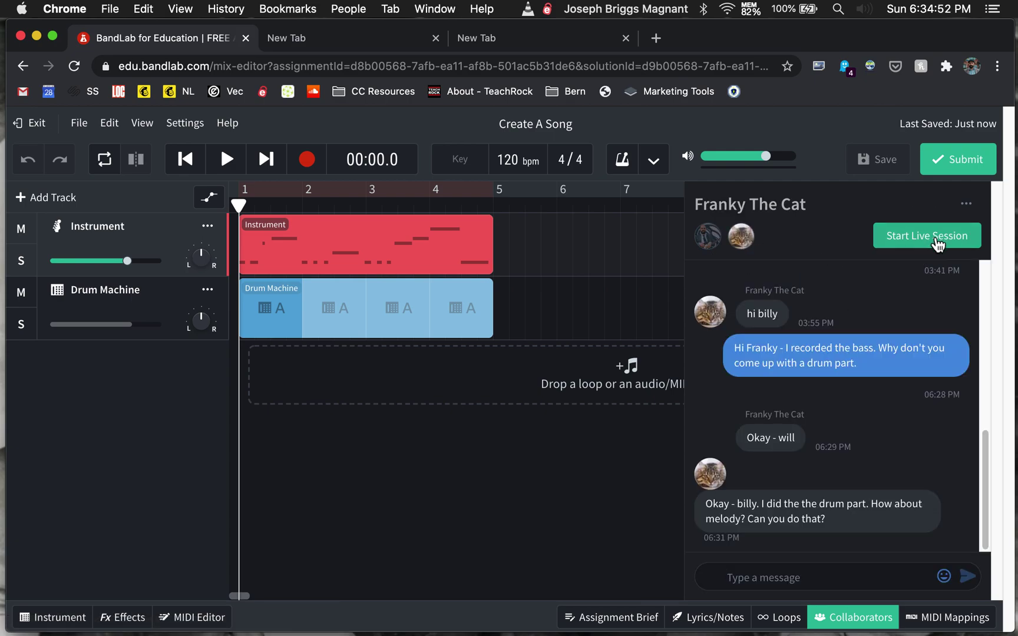
# Go live on the project, clear the 'You're now live!' toast, and move to the partner's window
pyautogui.click(937, 238)
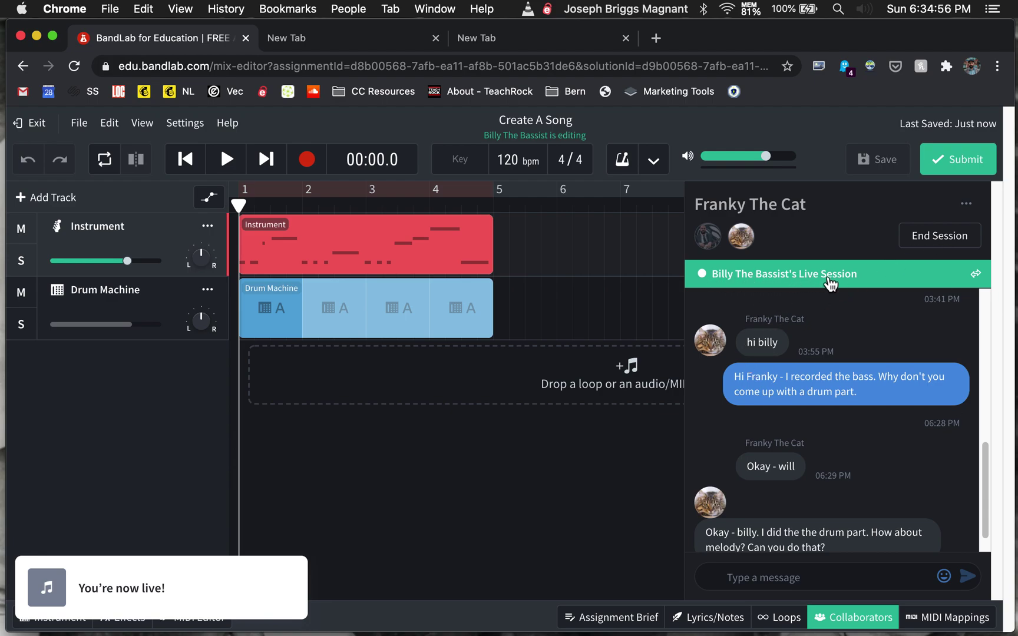
pyautogui.click(304, 558)
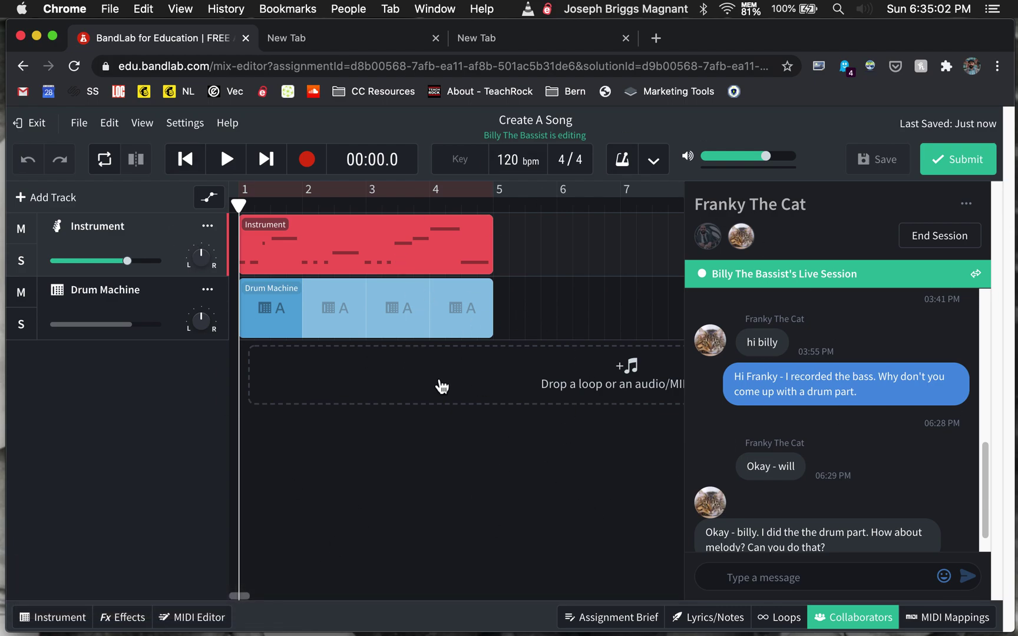
pyautogui.hotkey('ctrl', 'Right')
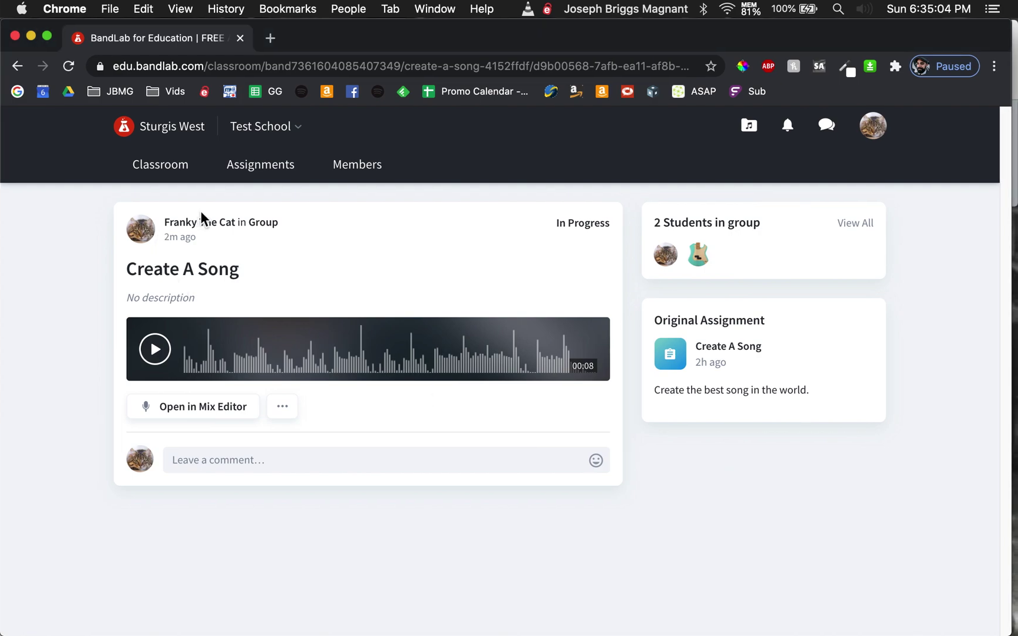
# Load Create A Song in the partner's Mix Editor and show the Collaborators panel
pyautogui.click(195, 409)
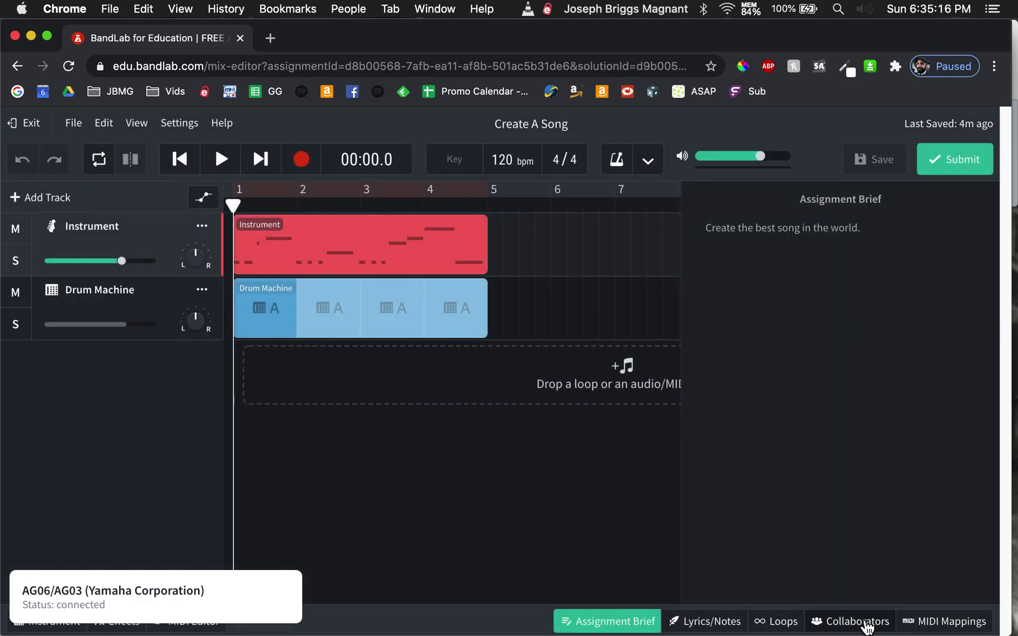
pyautogui.click(866, 624)
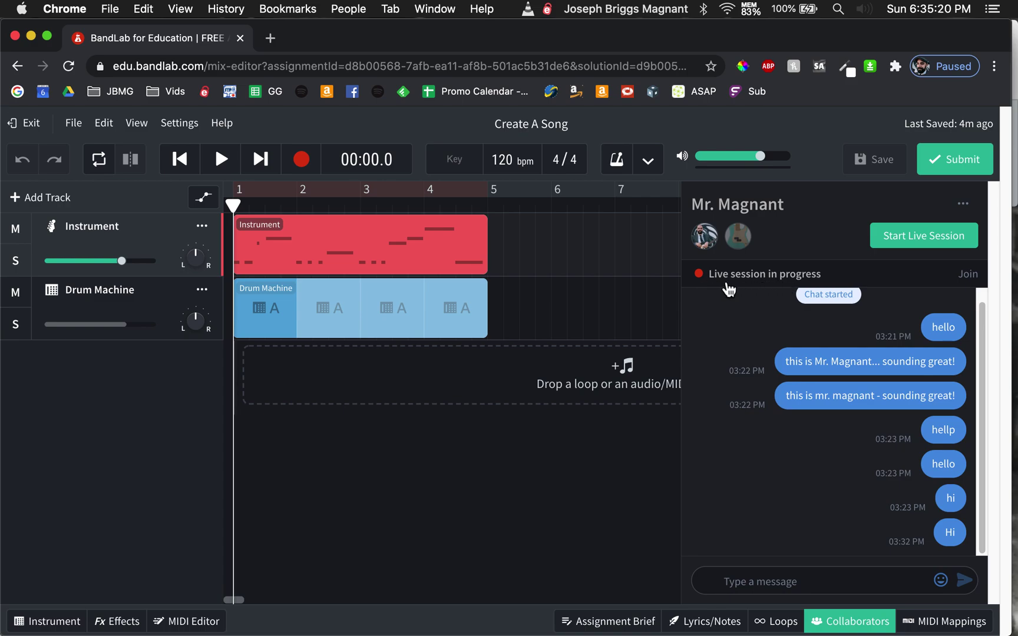
# Join the live session in View mode, open the other member's chat, and return to the editing window
pyautogui.click(975, 281)
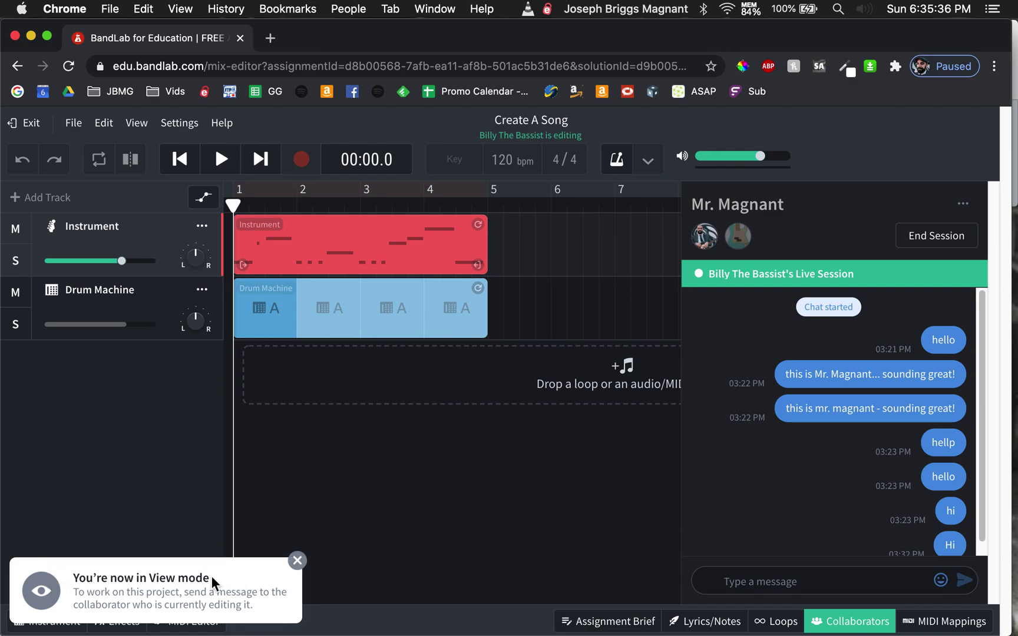
pyautogui.click(298, 567)
pyautogui.click(752, 246)
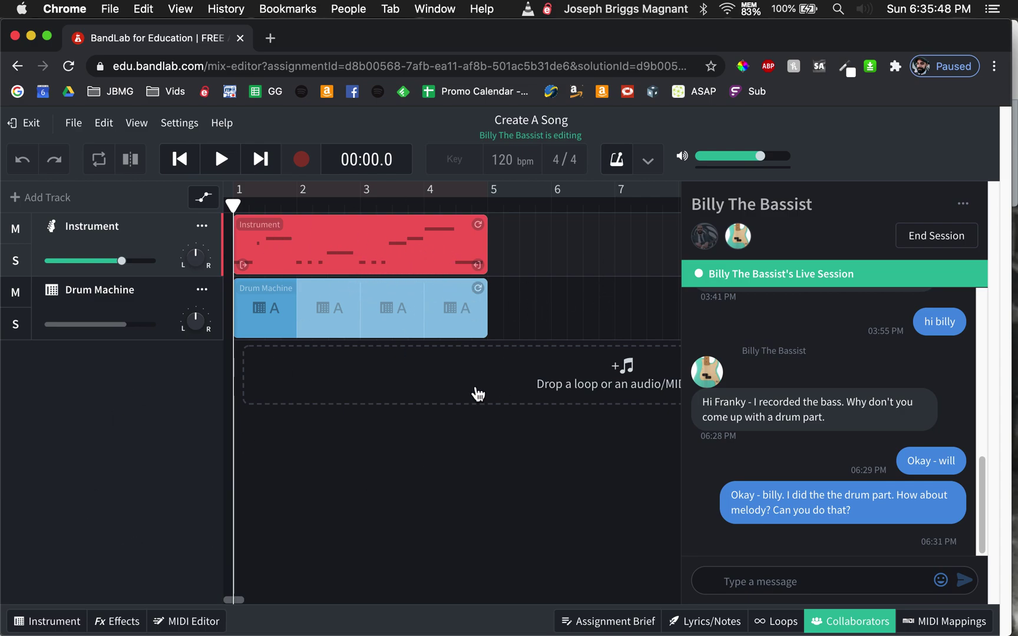
pyautogui.hotkey('ctrl', 'Left')
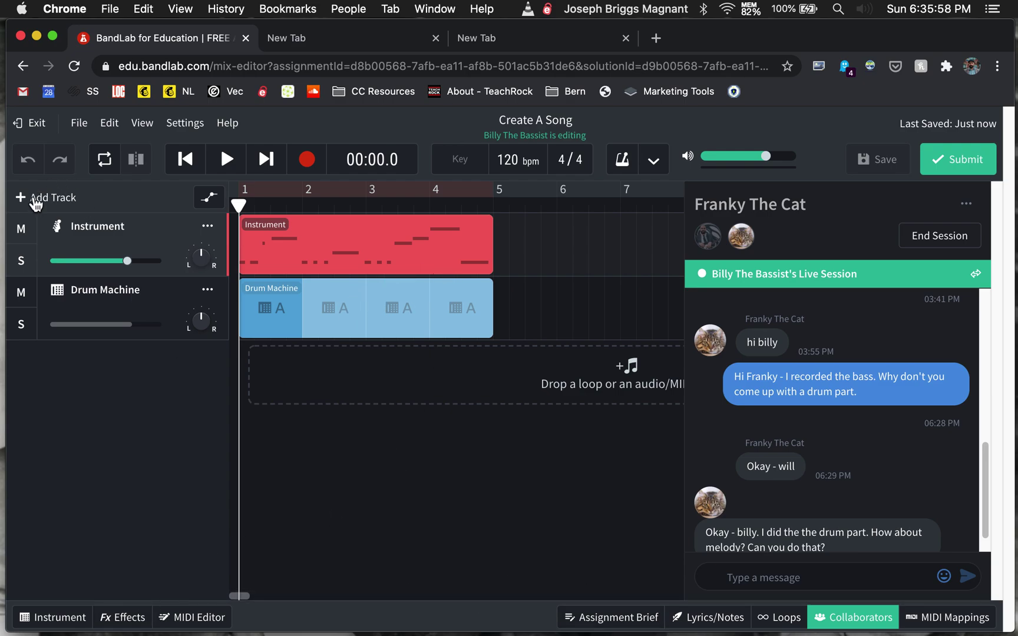
pyautogui.click(30, 203)
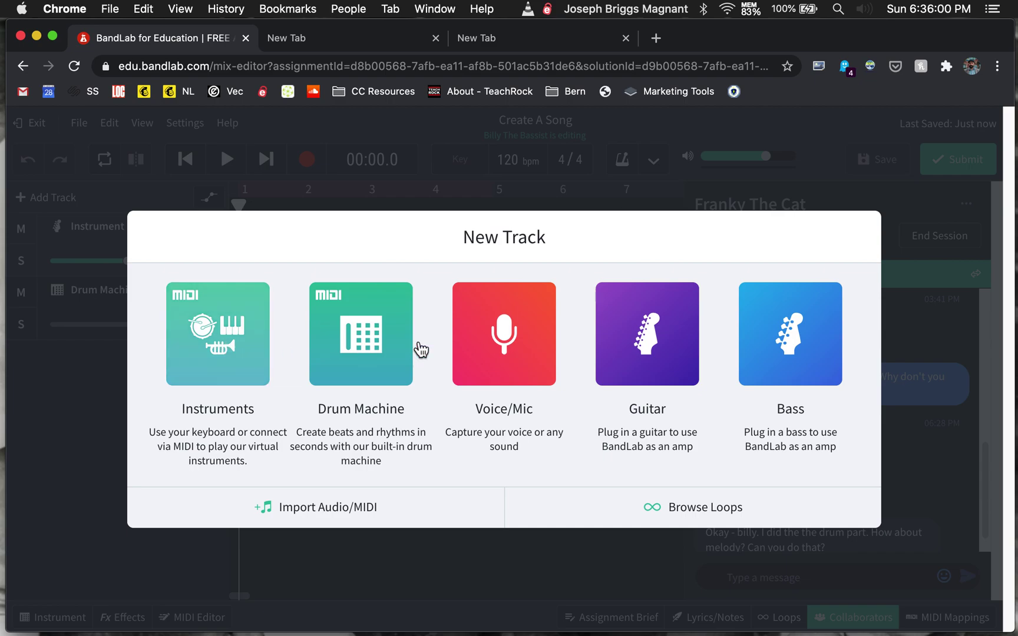
pyautogui.click(689, 510)
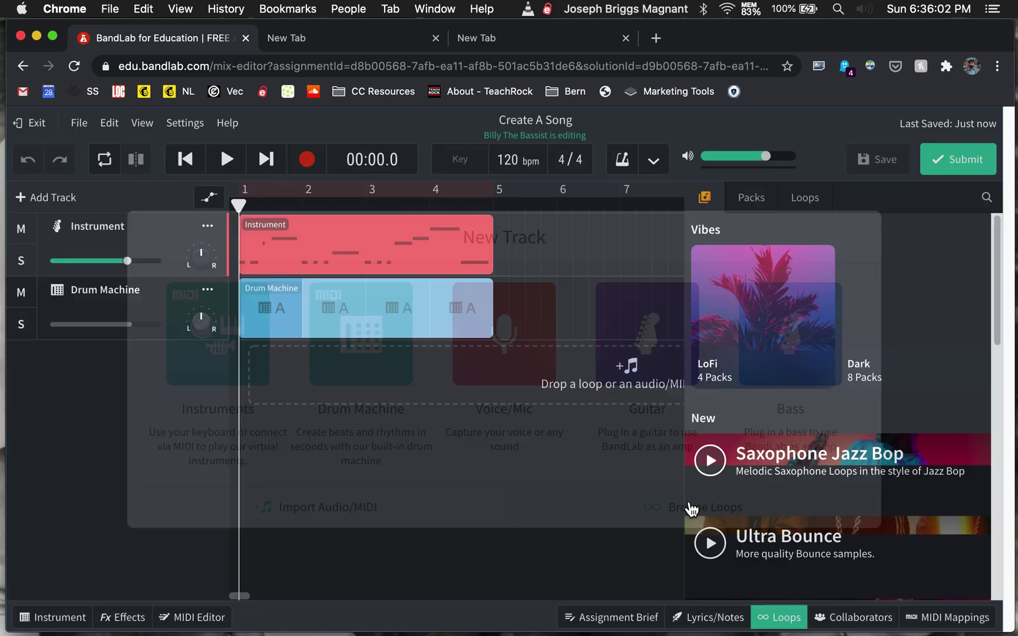
pyautogui.click(850, 478)
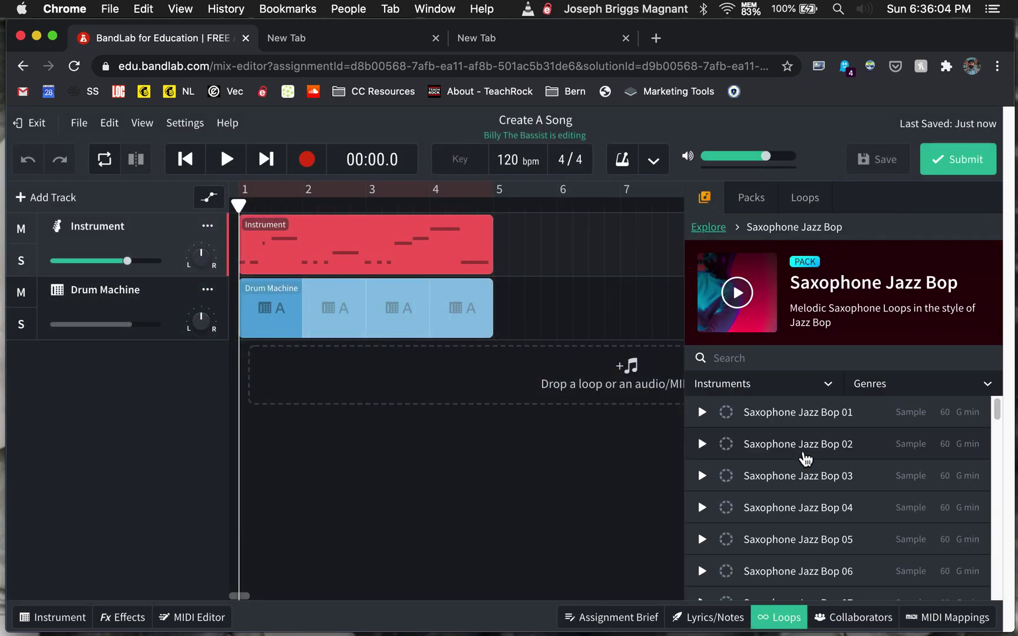
pyautogui.moveTo(837, 464); pyautogui.dragTo(260, 376)
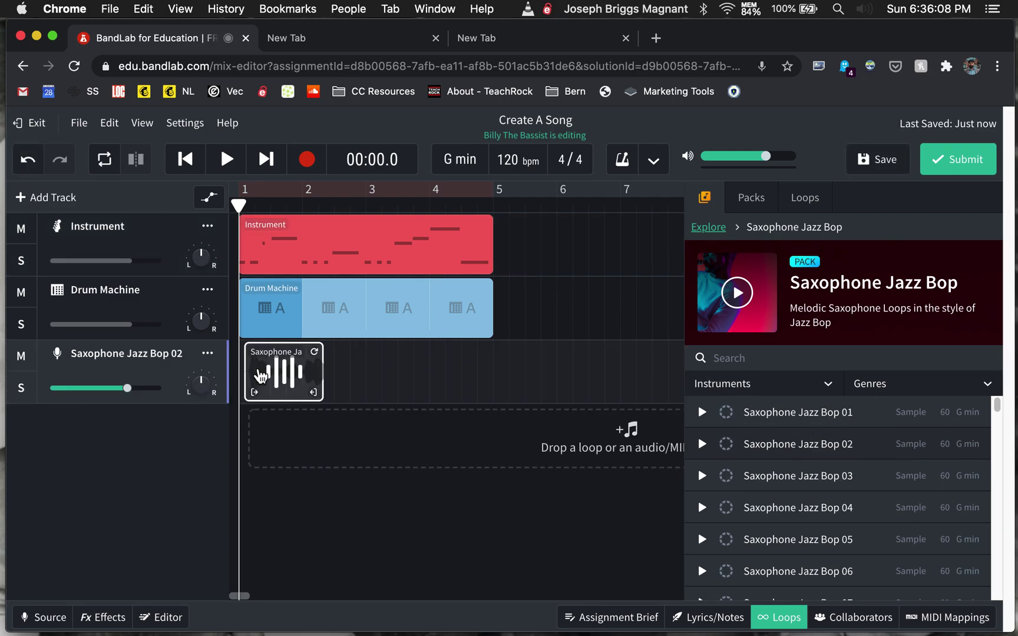
pyautogui.press('space')
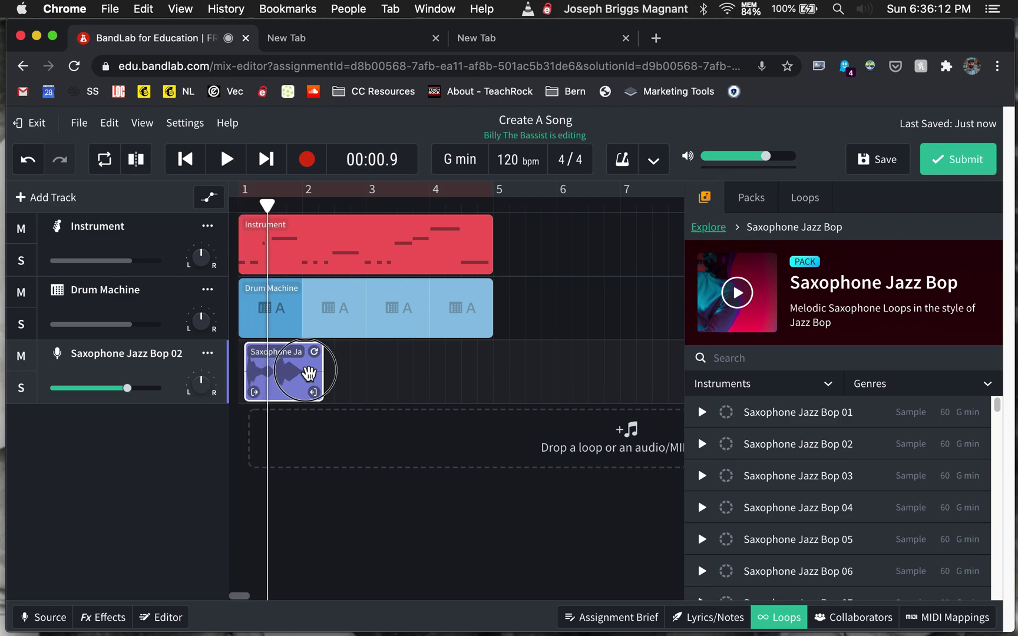
pyautogui.moveTo(302, 369); pyautogui.dragTo(255, 375)
pyautogui.press('space')
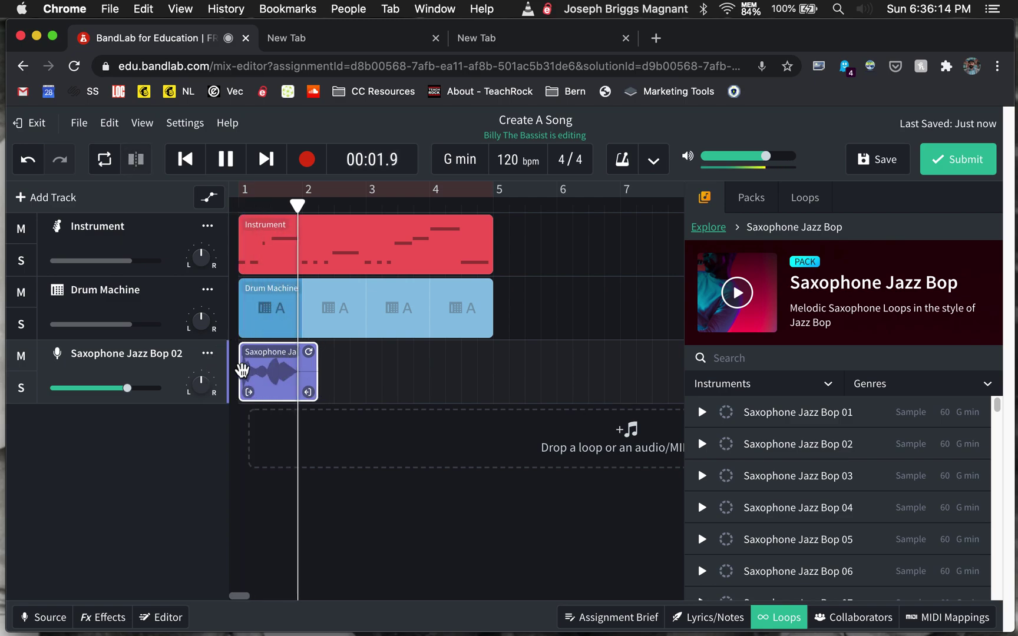
pyautogui.press('space')
pyautogui.press('space')
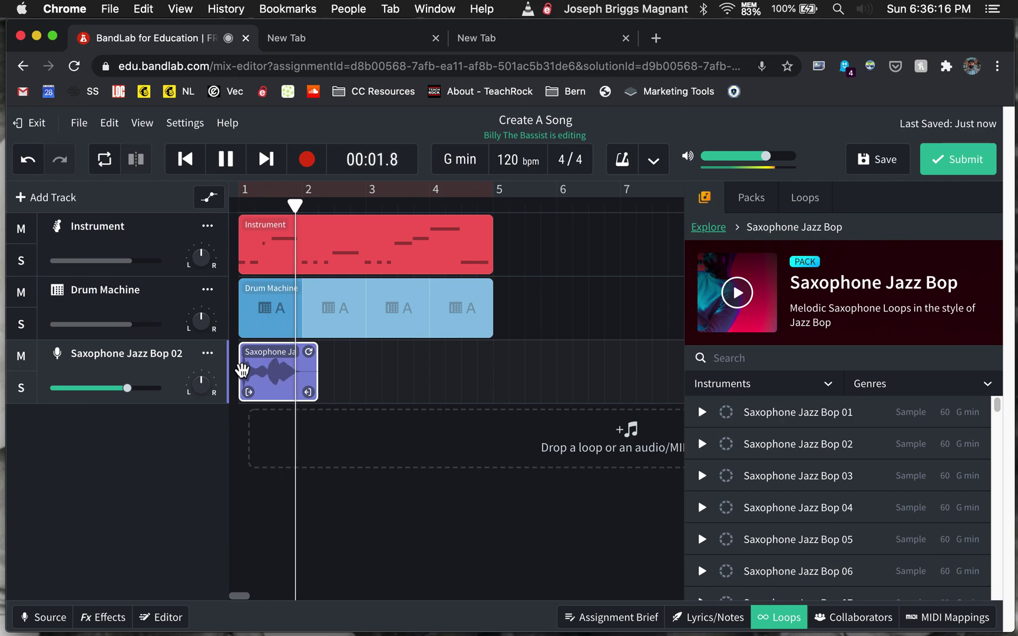
pyautogui.press('space')
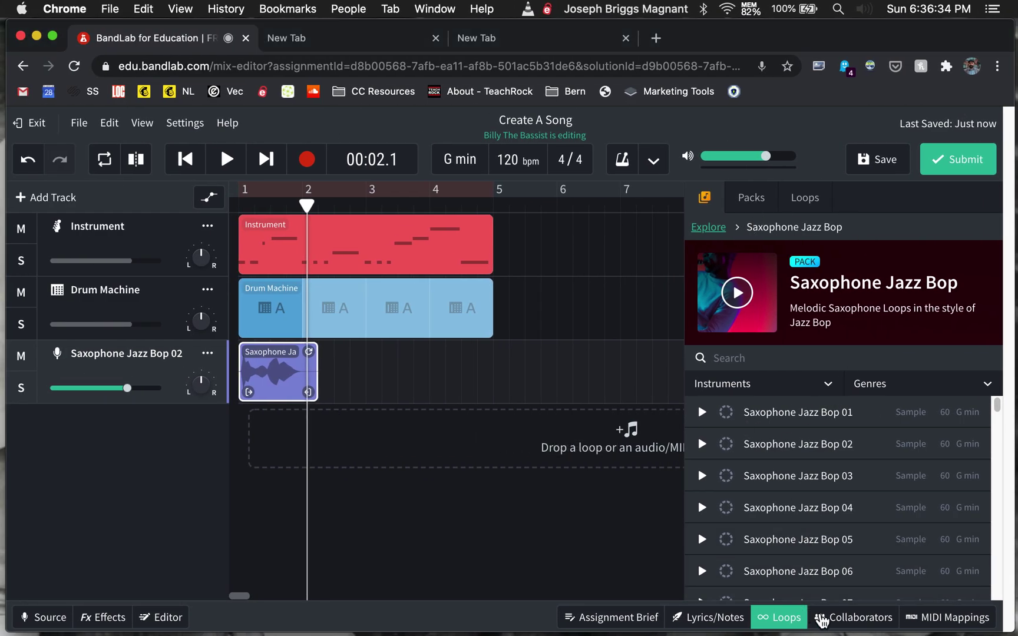
# Pass live-session editing control to the other student from the Collaborators list and allow it
pyautogui.click(825, 617)
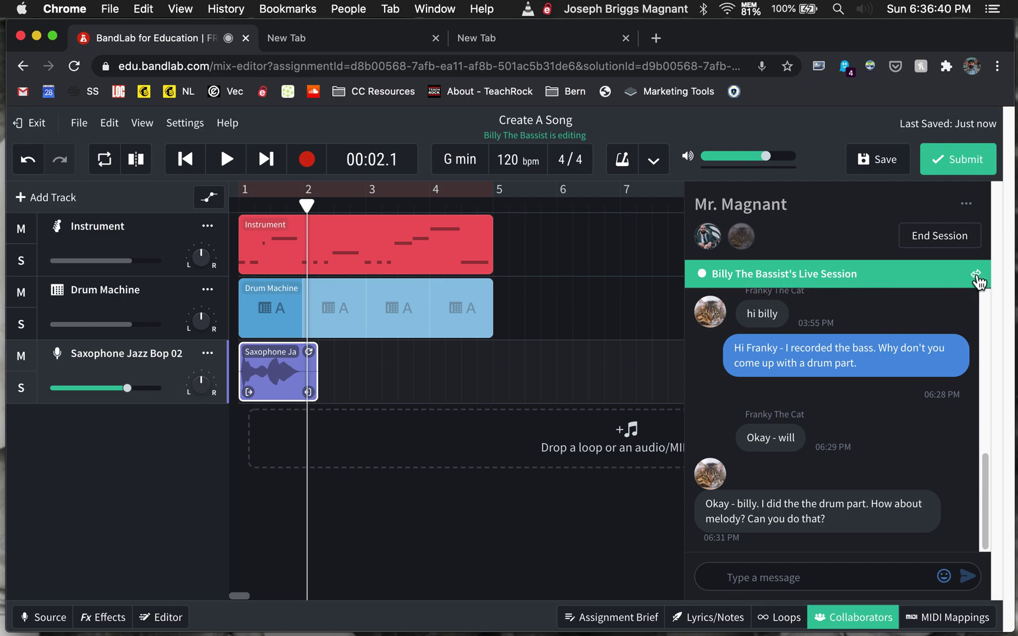
pyautogui.click(977, 276)
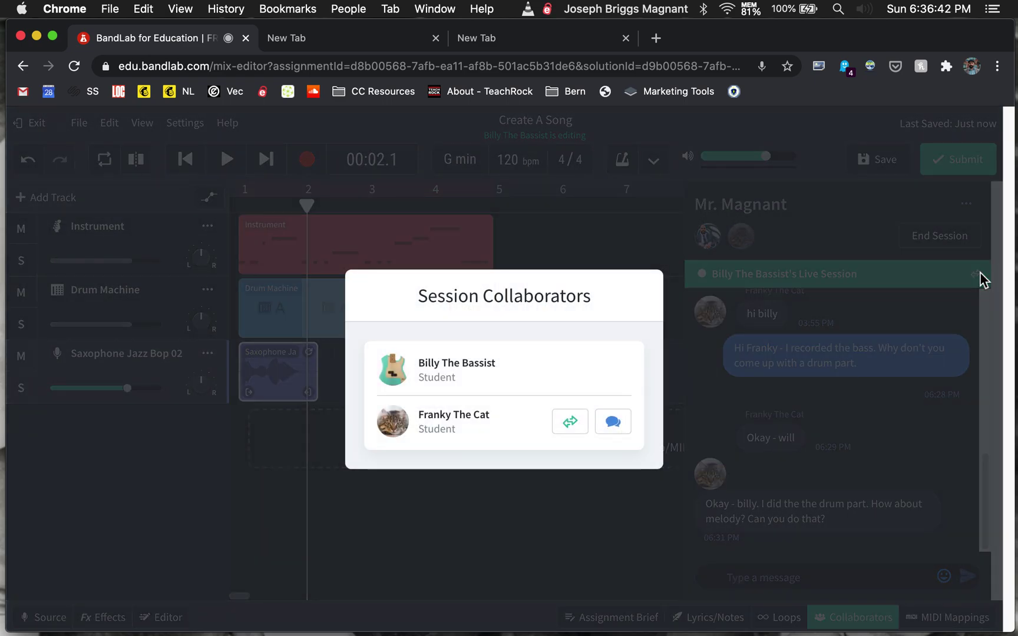
pyautogui.click(572, 427)
pyautogui.click(671, 424)
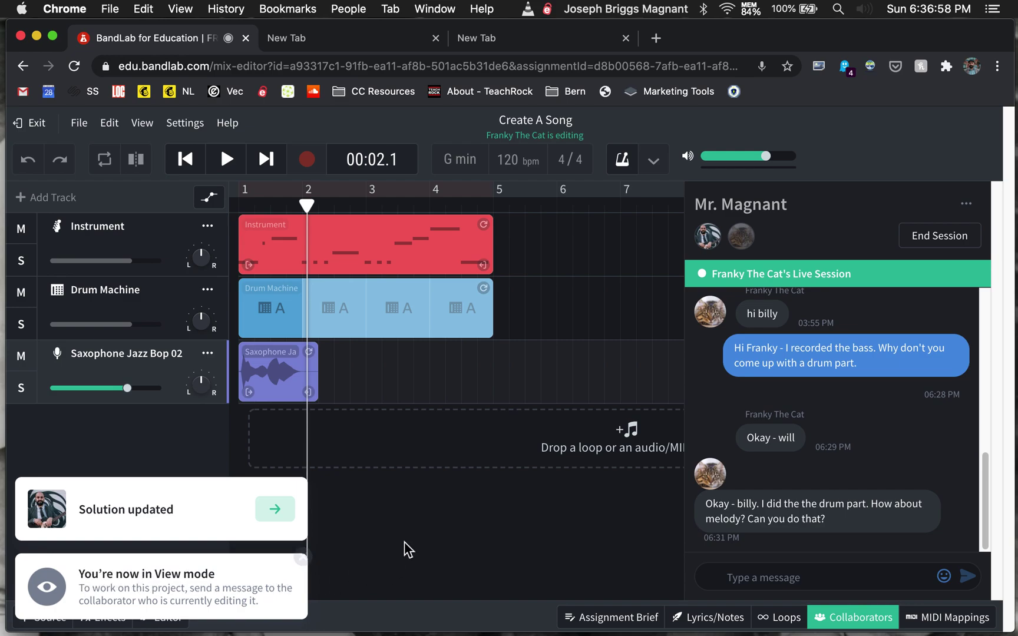
# Slice the Saxophone Jazz Bop clip at the playhead just before bar 2
pyautogui.hotkey('ctrl', 'Right')
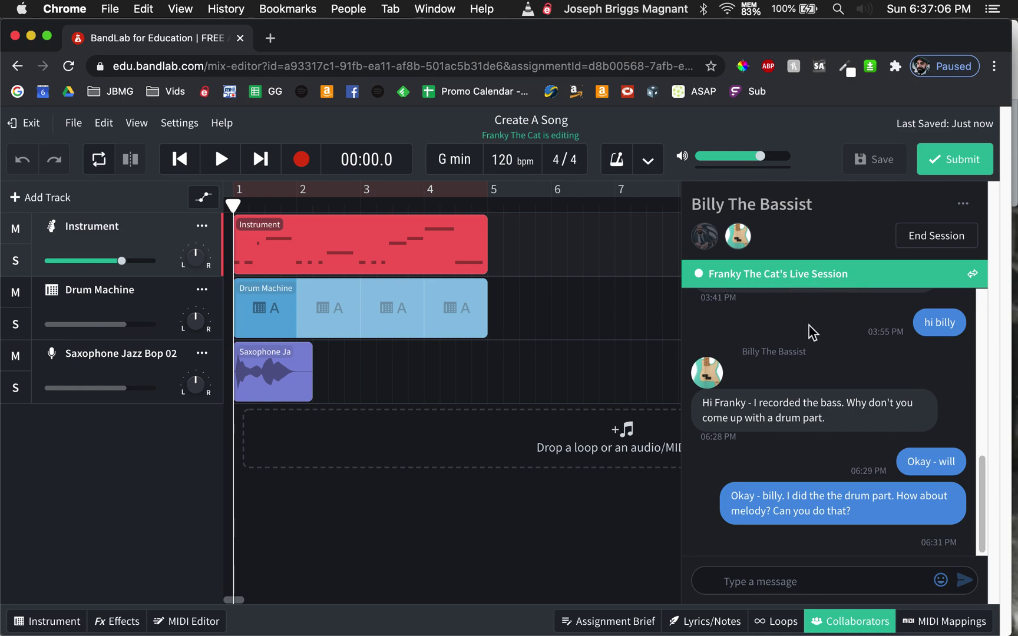
pyautogui.click(278, 368)
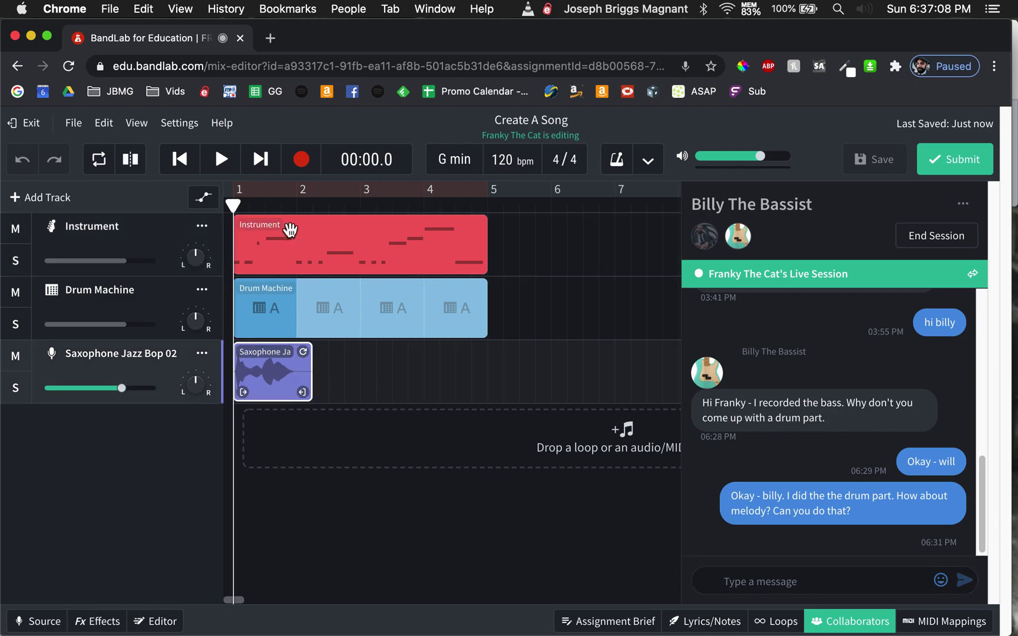
pyautogui.click(266, 204)
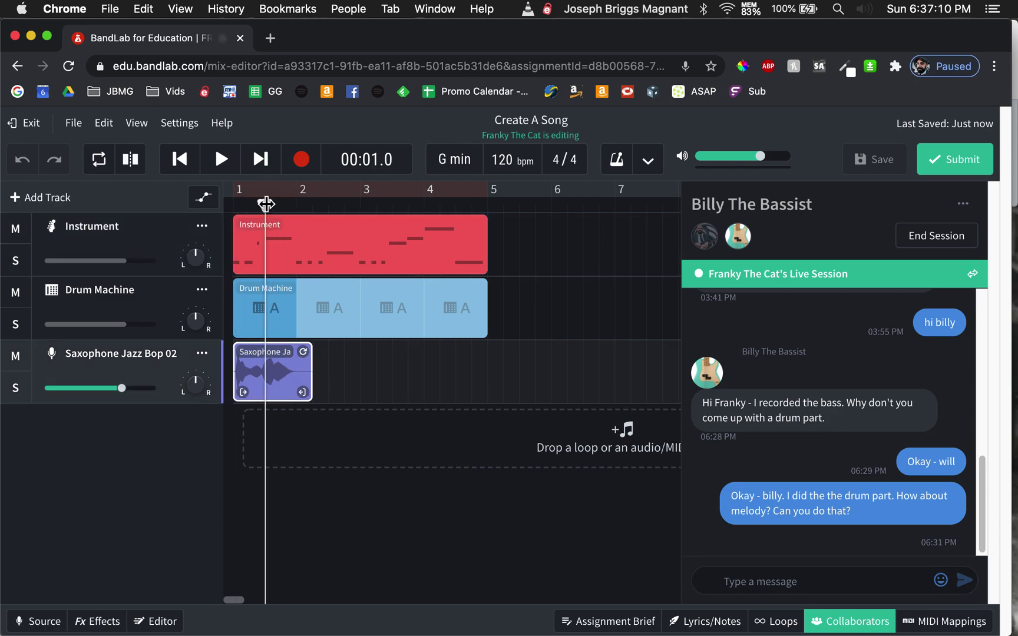
pyautogui.click(106, 125)
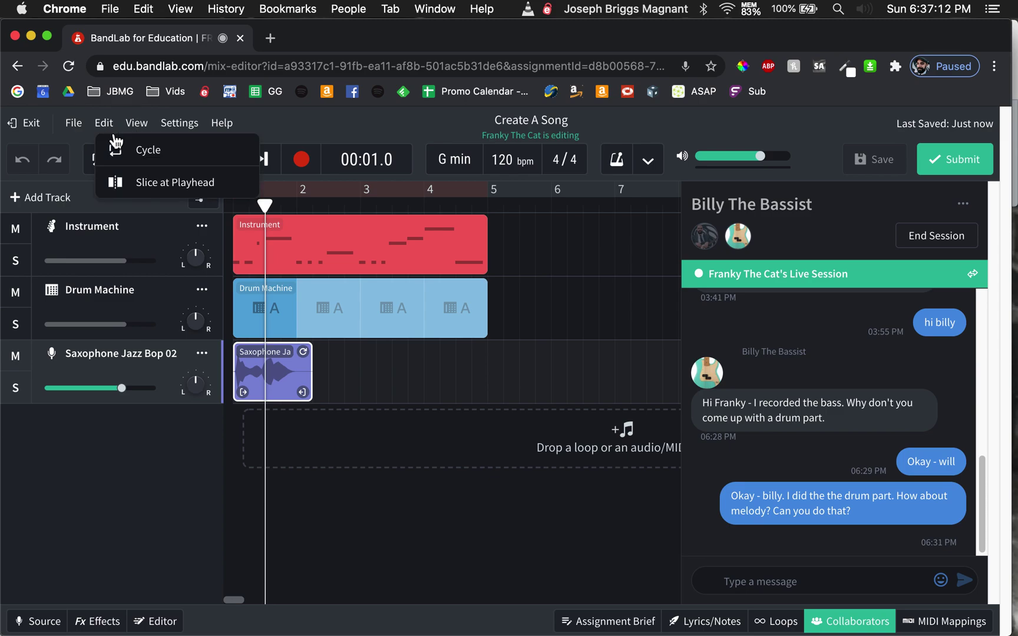
pyautogui.click(130, 182)
# Paste the opening saxophone piece repeatedly up to bar 5 and play the song back
pyautogui.click(250, 378)
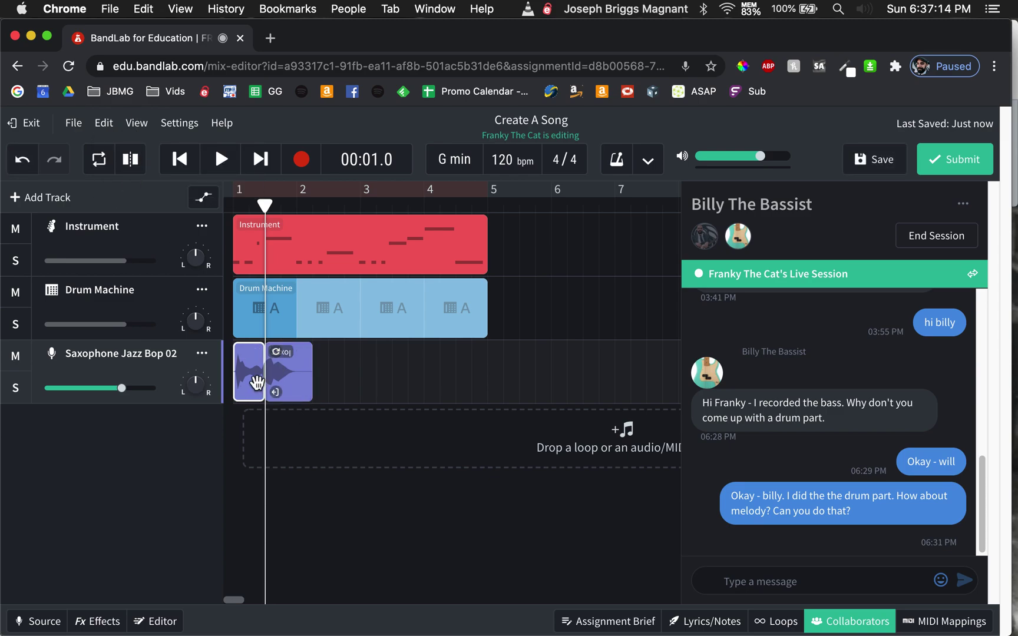
pyautogui.moveTo(355, 208); pyautogui.dragTo(314, 209)
pyautogui.press('super+v')
pyautogui.press('super+v')
pyautogui.press('super+v')
pyautogui.press('super+v')
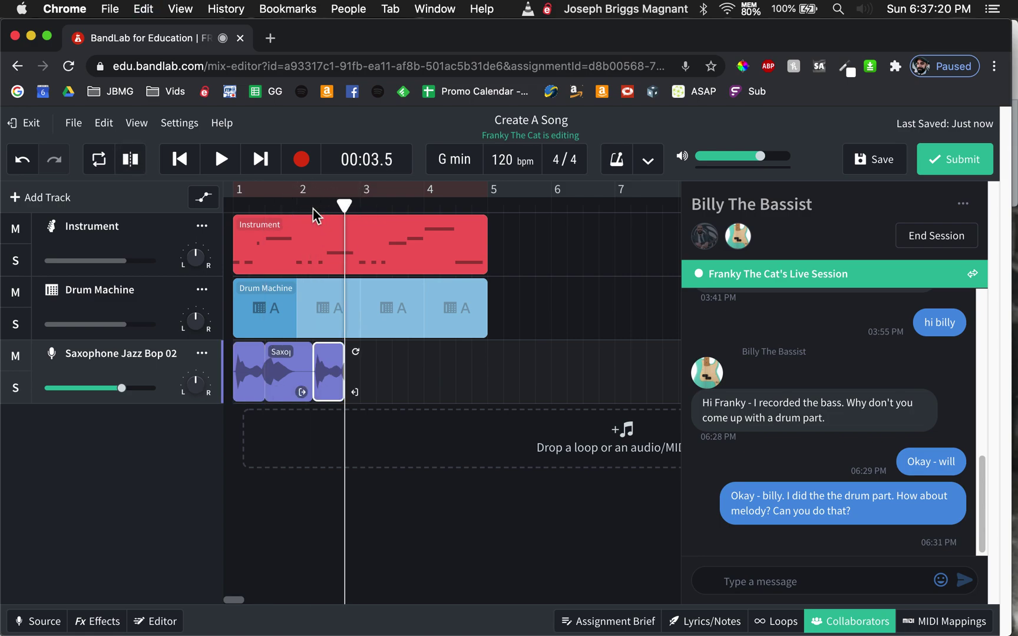
pyautogui.press('super+v')
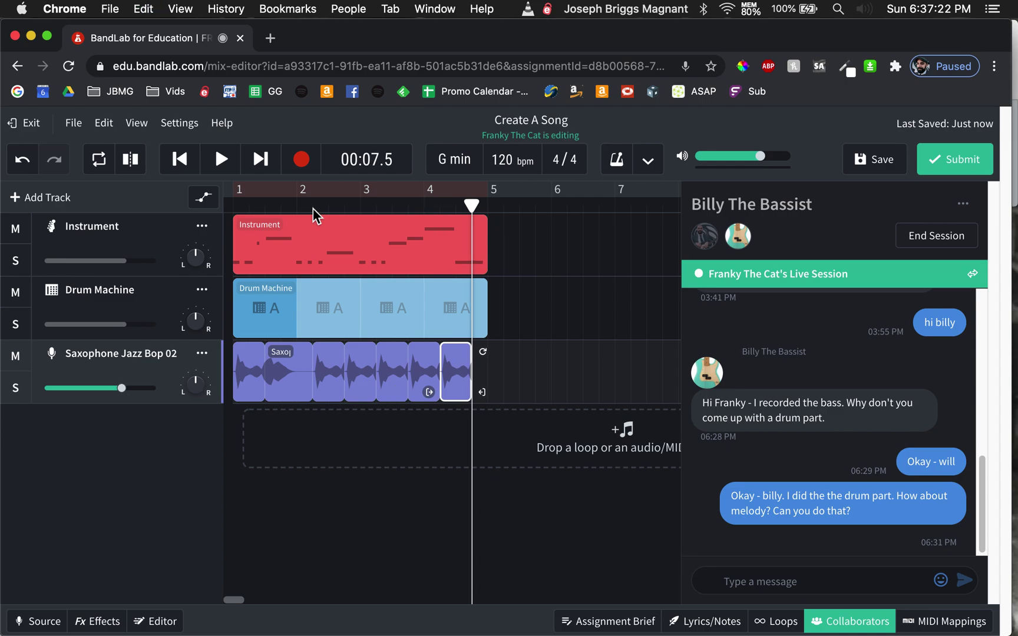
pyautogui.press('Return')
pyautogui.press('space')
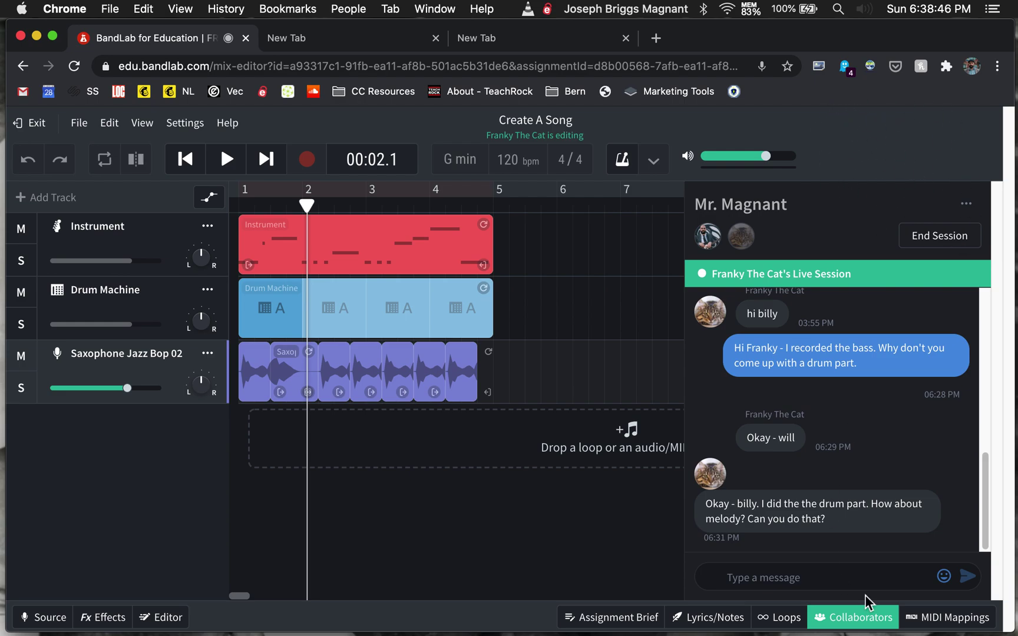
# Close the Collaborators panel in both windows and save the Create A Song project
pyautogui.click(876, 623)
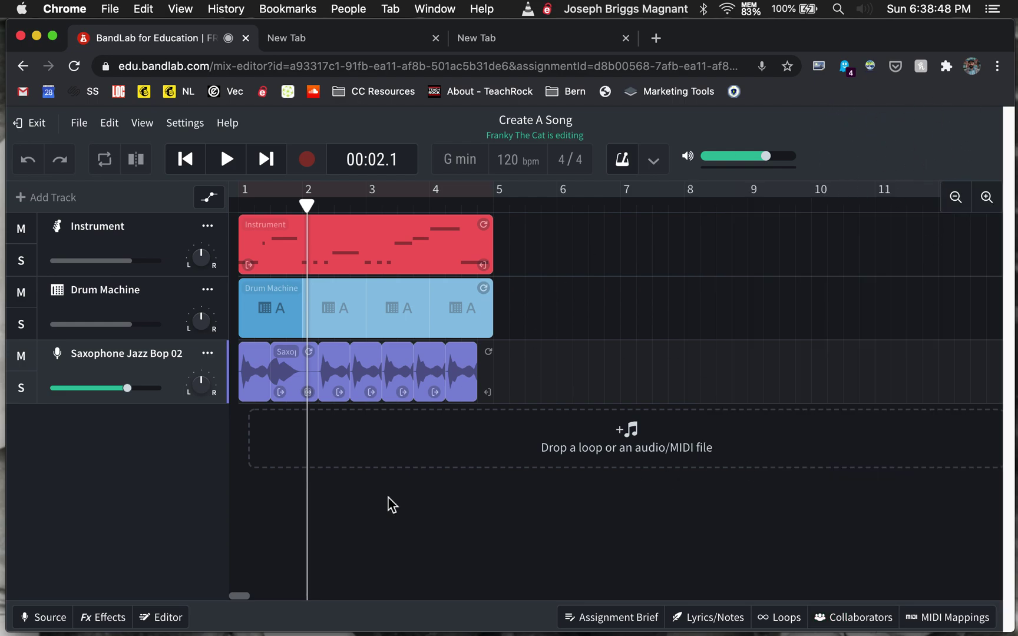
pyautogui.press('super+grave')
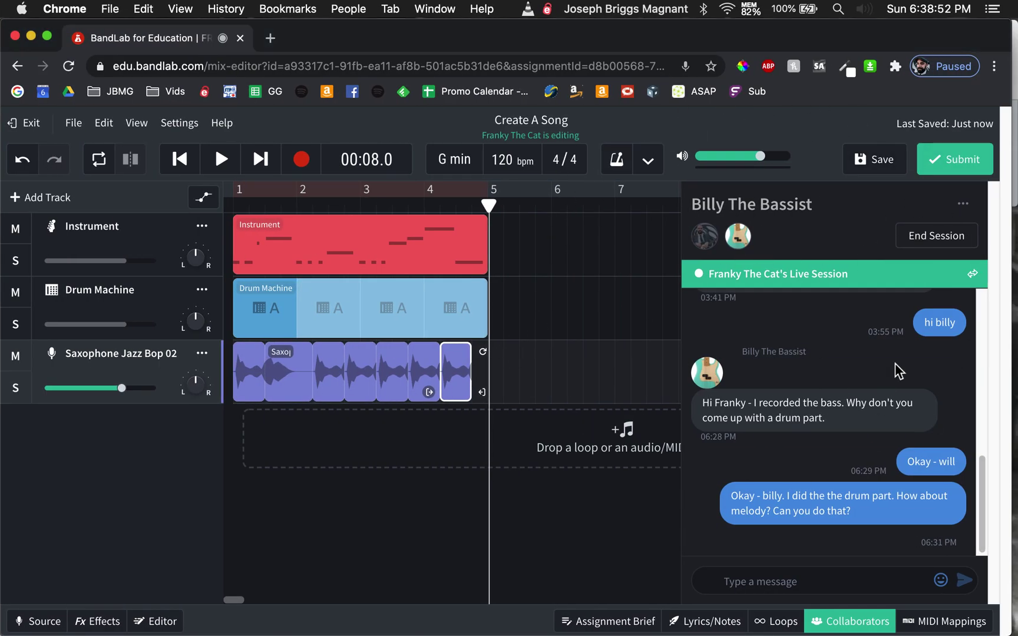
pyautogui.click(859, 626)
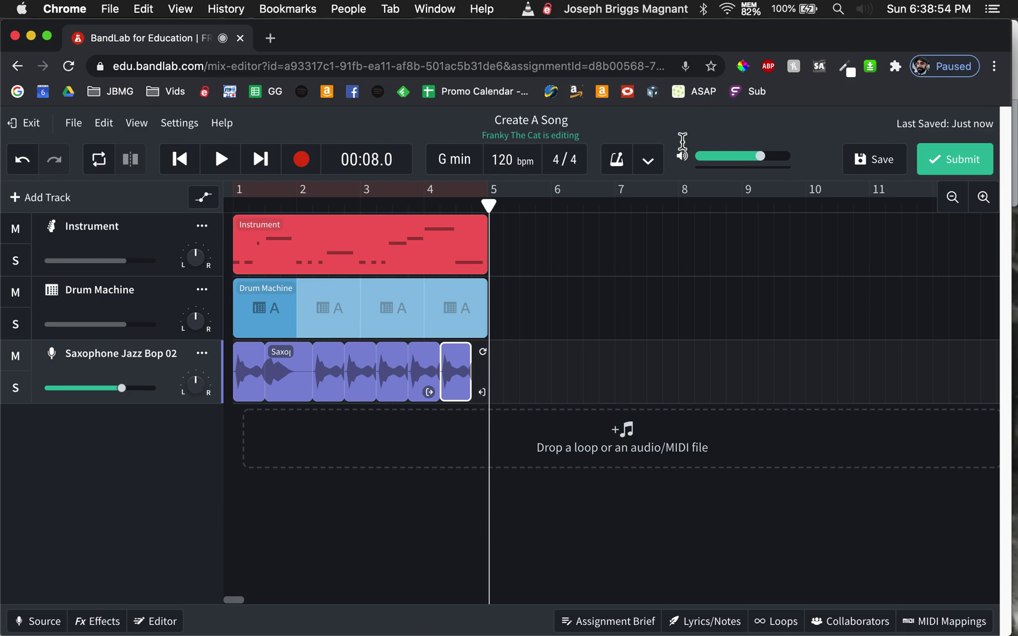
pyautogui.click(883, 170)
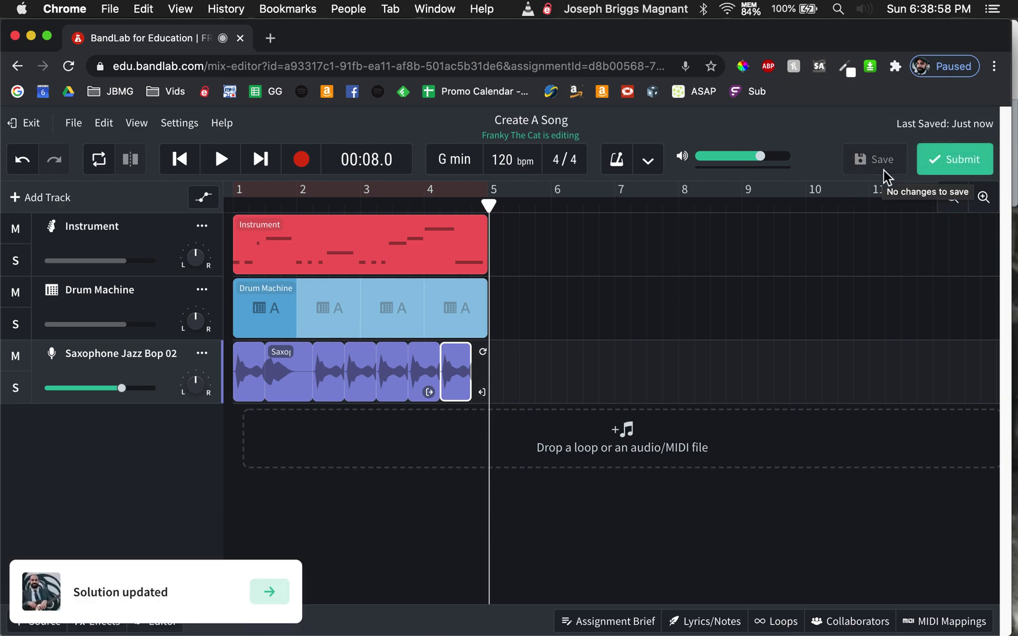
# Exit the Mix Editor in both windows and dismiss the live-session notification
pyautogui.click(30, 126)
pyautogui.hotkey('ctrl', 'Left')
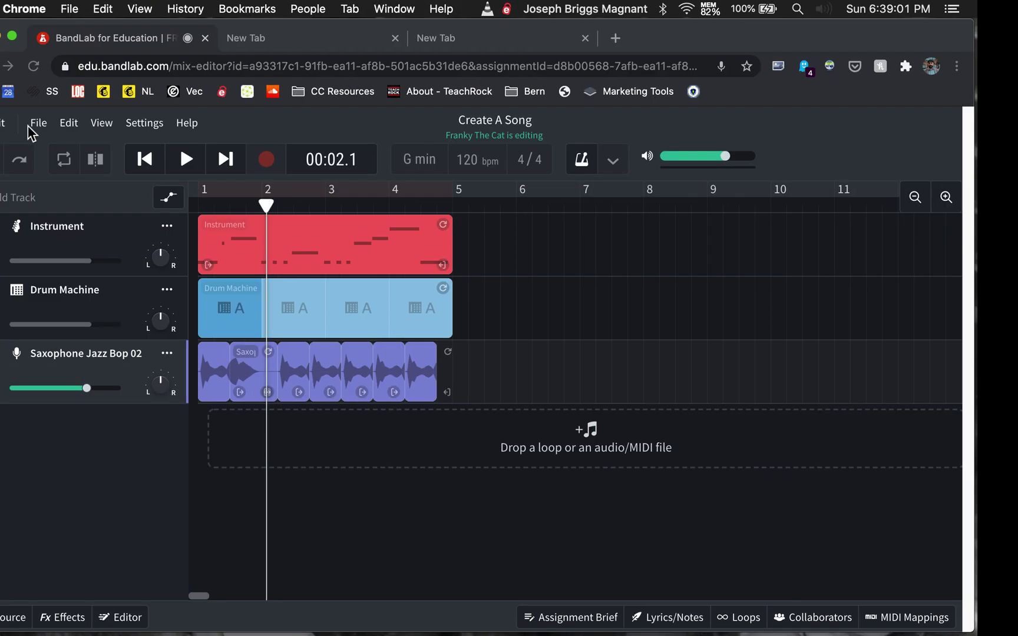
pyautogui.click(34, 126)
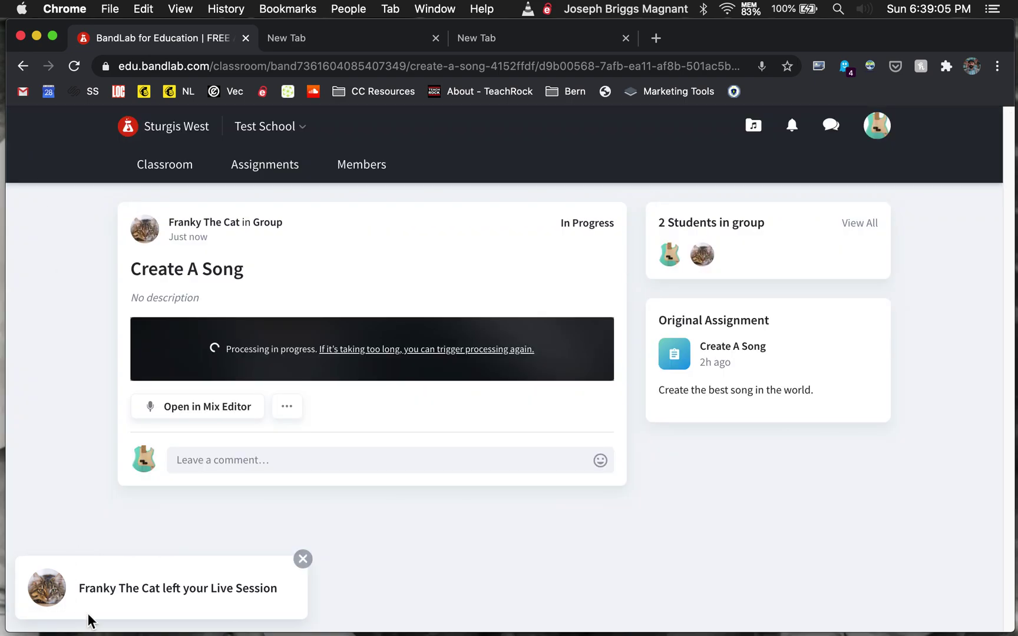
pyautogui.click(307, 558)
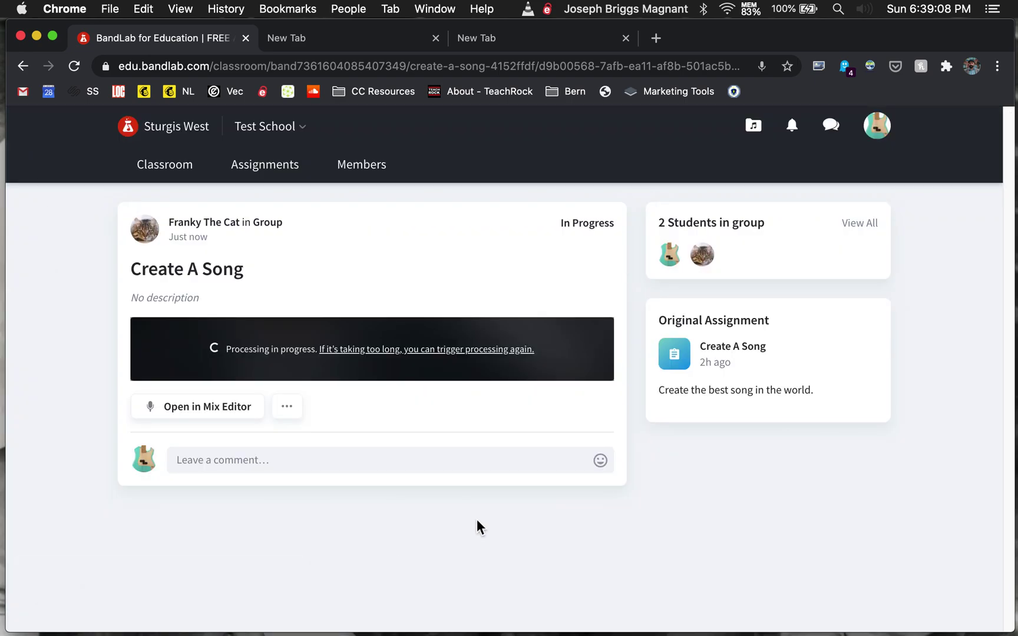